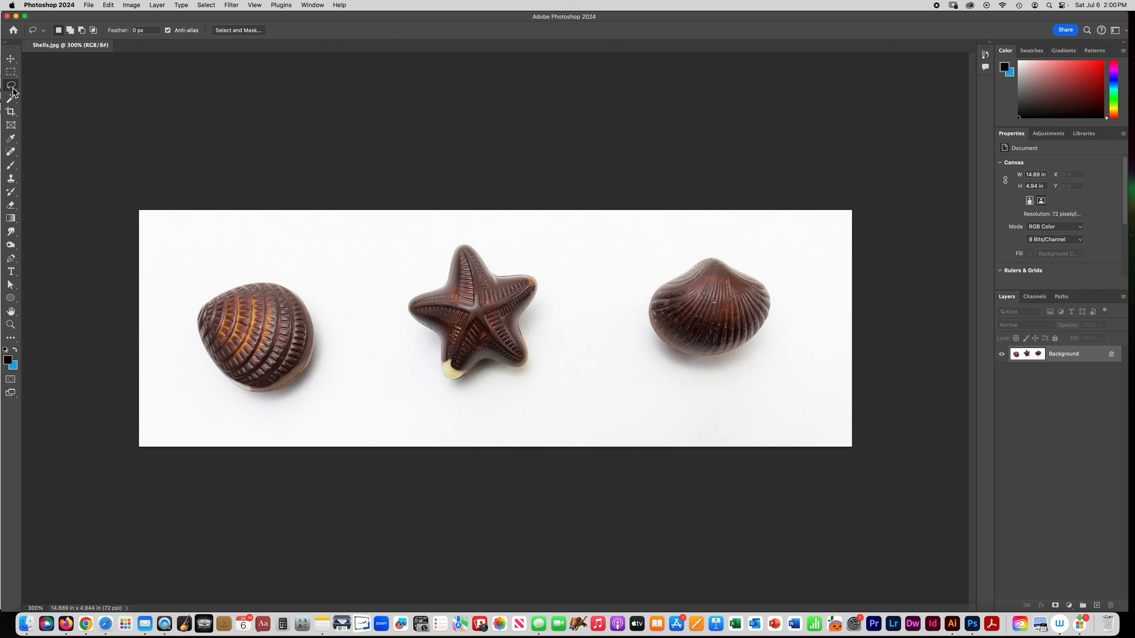
# Draw a loose freehand Lasso selection around the brown spiral-ridged shell on the image's left side
pyautogui.moveTo(12, 90)
pyautogui.mouseDown()
pyautogui.moveTo(78, 90)
pyautogui.moveTo(73, 111)
pyautogui.moveTo(64, 95)
pyautogui.mouseUp()
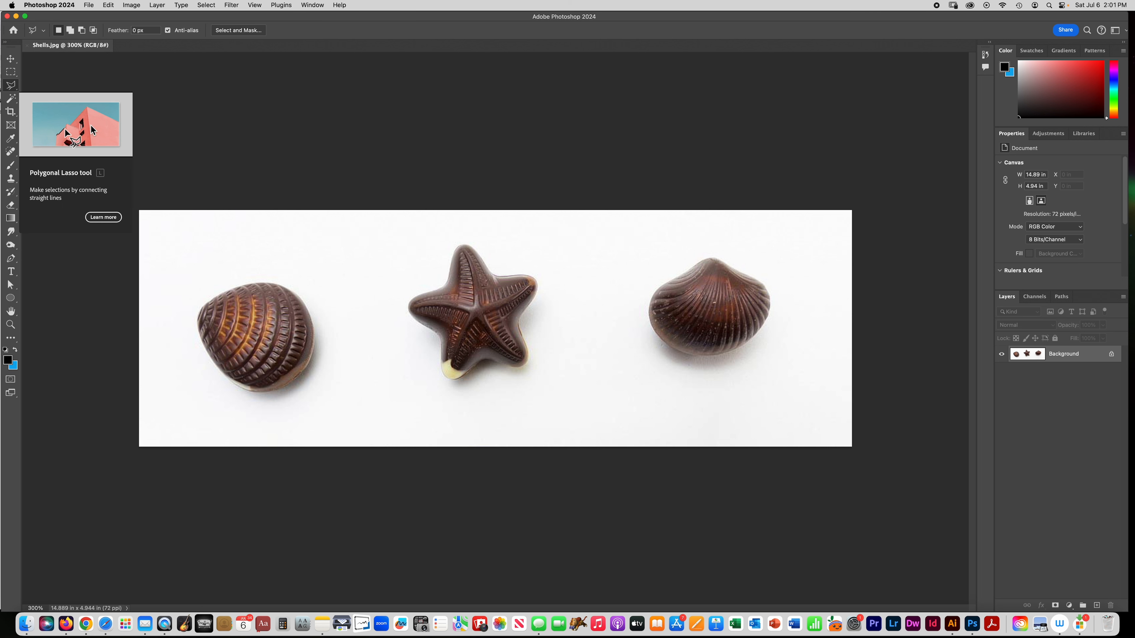
pyautogui.moveTo(11, 89); pyautogui.dragTo(56, 85)
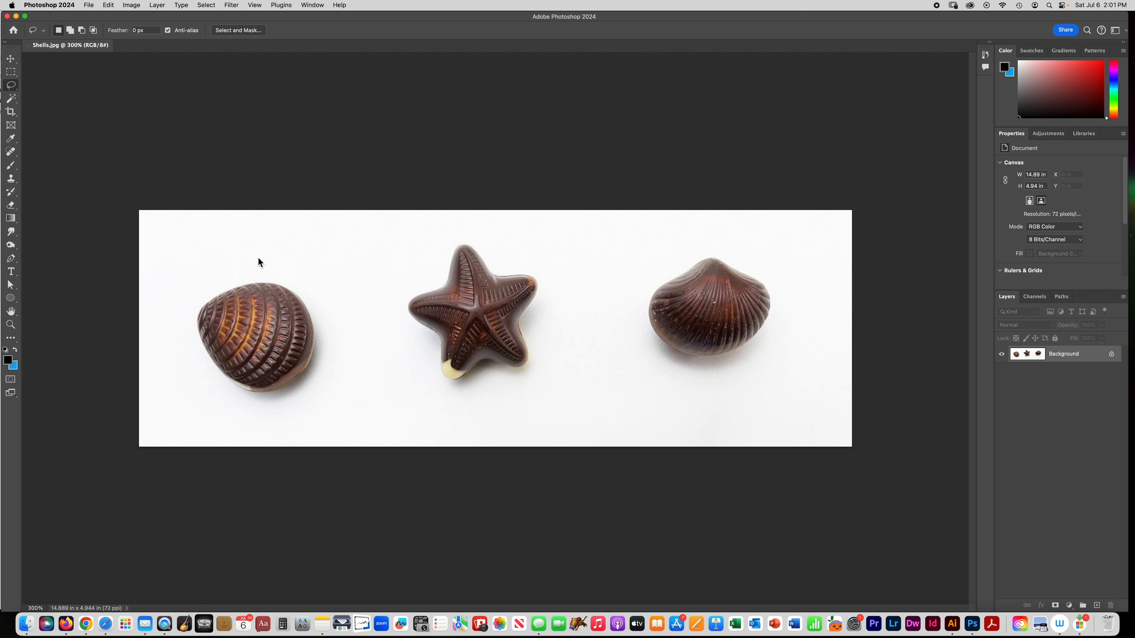
pyautogui.moveTo(273, 257)
pyautogui.mouseDown()
pyautogui.moveTo(215, 260)
pyautogui.moveTo(194, 279)
pyautogui.moveTo(176, 375)
pyautogui.moveTo(199, 409)
pyautogui.moveTo(303, 421)
pyautogui.moveTo(329, 402)
pyautogui.moveTo(345, 324)
pyautogui.moveTo(329, 289)
pyautogui.moveTo(275, 256)
pyautogui.mouseUp()
pyautogui.click(320, 248)
pyautogui.moveTo(511, 235)
pyautogui.mouseDown()
pyautogui.moveTo(445, 224)
pyautogui.moveTo(402, 278)
pyautogui.moveTo(375, 387)
pyautogui.moveTo(423, 424)
pyautogui.moveTo(531, 389)
pyautogui.moveTo(600, 319)
pyautogui.moveTo(559, 246)
pyautogui.moveTo(509, 234)
pyautogui.mouseUp()
pyautogui.moveTo(277, 254)
pyautogui.mouseDown()
pyautogui.moveTo(171, 268)
pyautogui.moveTo(157, 334)
pyautogui.moveTo(218, 418)
pyautogui.moveTo(284, 423)
pyautogui.moveTo(323, 401)
pyautogui.moveTo(340, 372)
pyautogui.moveTo(334, 311)
pyautogui.moveTo(281, 256)
pyautogui.mouseUp()
# Recolor the selected shell purple by applying a Hue/Saturation adjustment with hue -89, and deselect it
pyautogui.press('super+u')
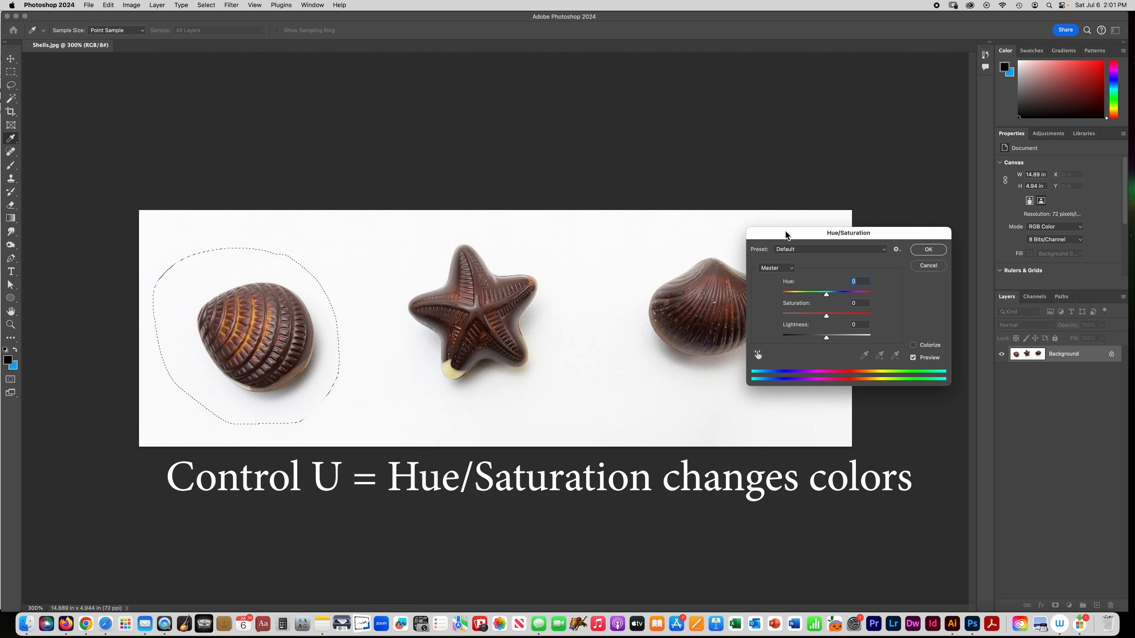
pyautogui.moveTo(786, 235); pyautogui.dragTo(375, 84)
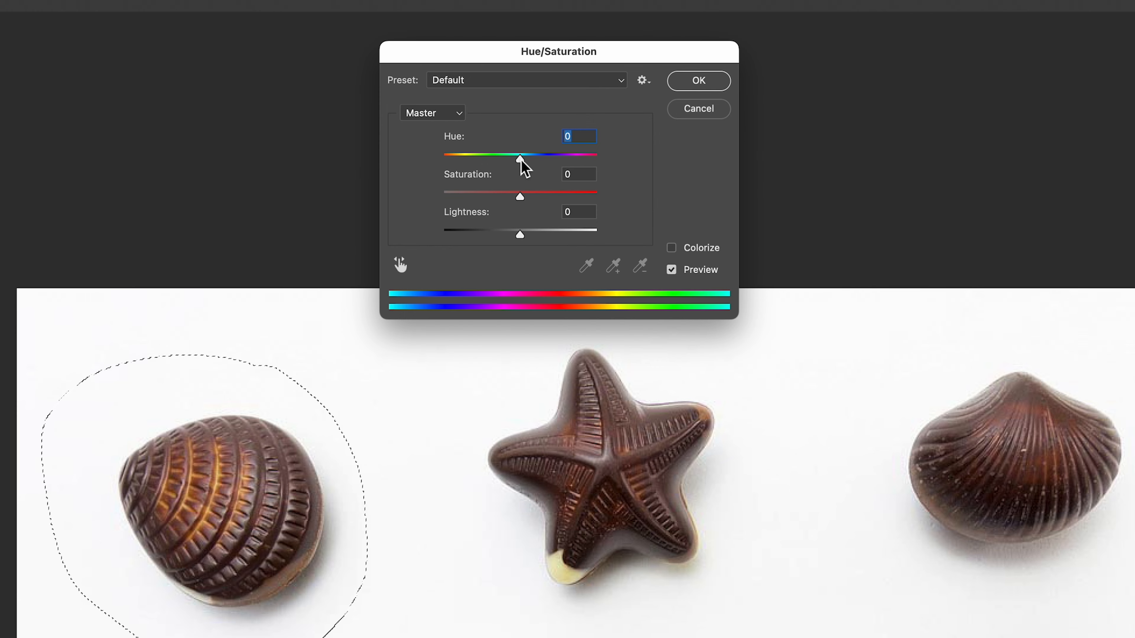
pyautogui.moveTo(520, 160); pyautogui.dragTo(471, 163)
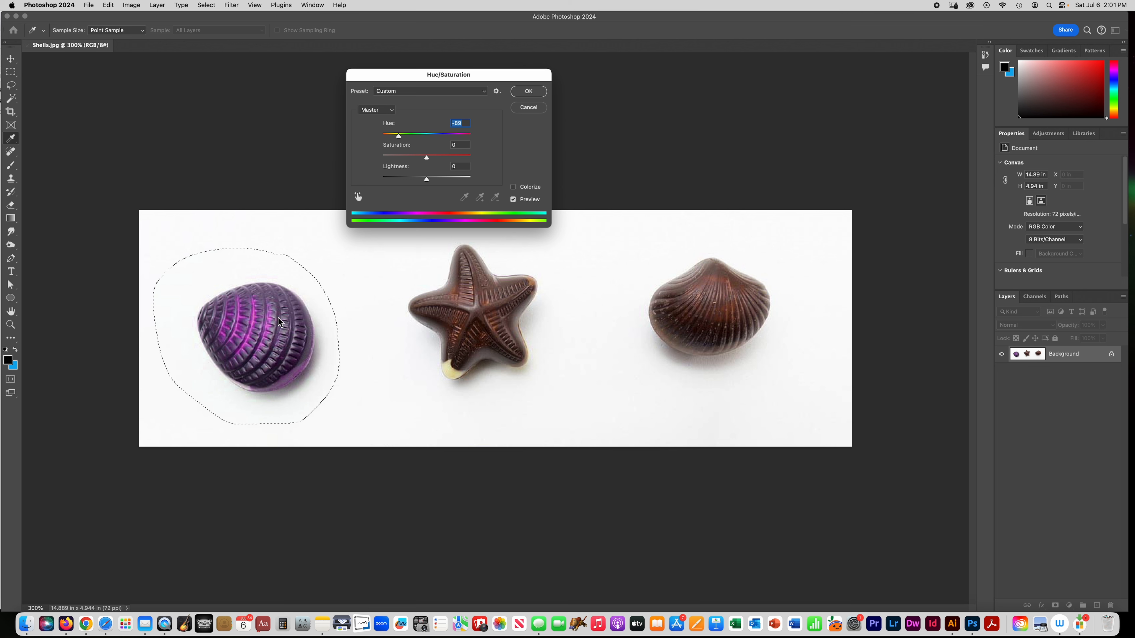
pyautogui.click(528, 92)
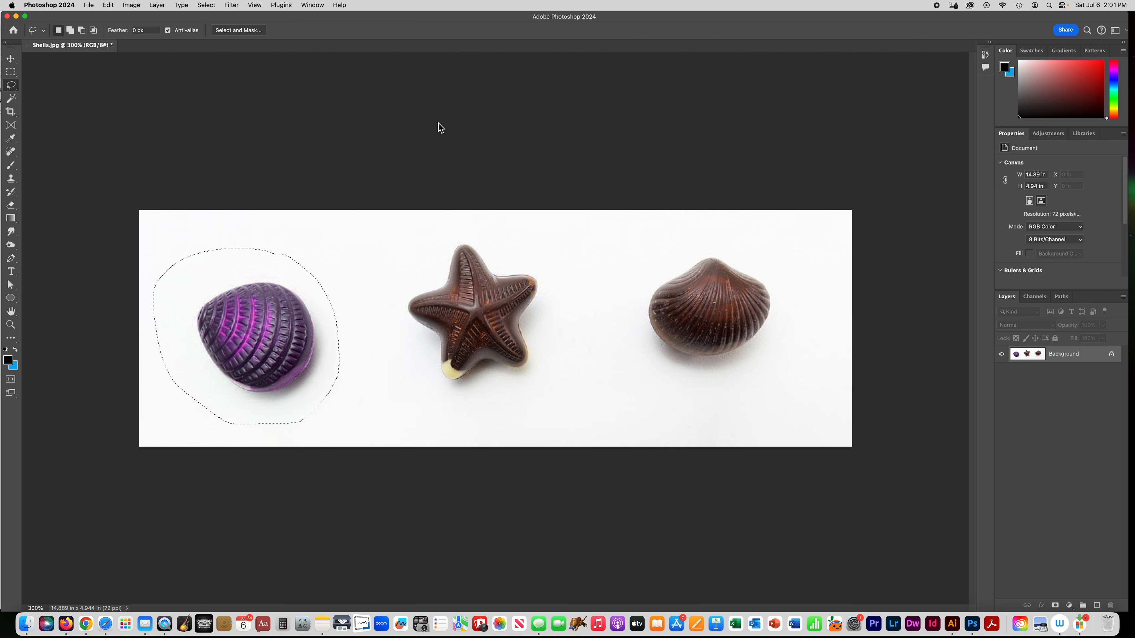
pyautogui.rightClick(268, 265)
pyautogui.click(286, 270)
# Outline the starfish with a closed, straight-sided Polygonal Lasso selection, leaving some white margin around it
pyautogui.moveTo(12, 88); pyautogui.dragTo(67, 97)
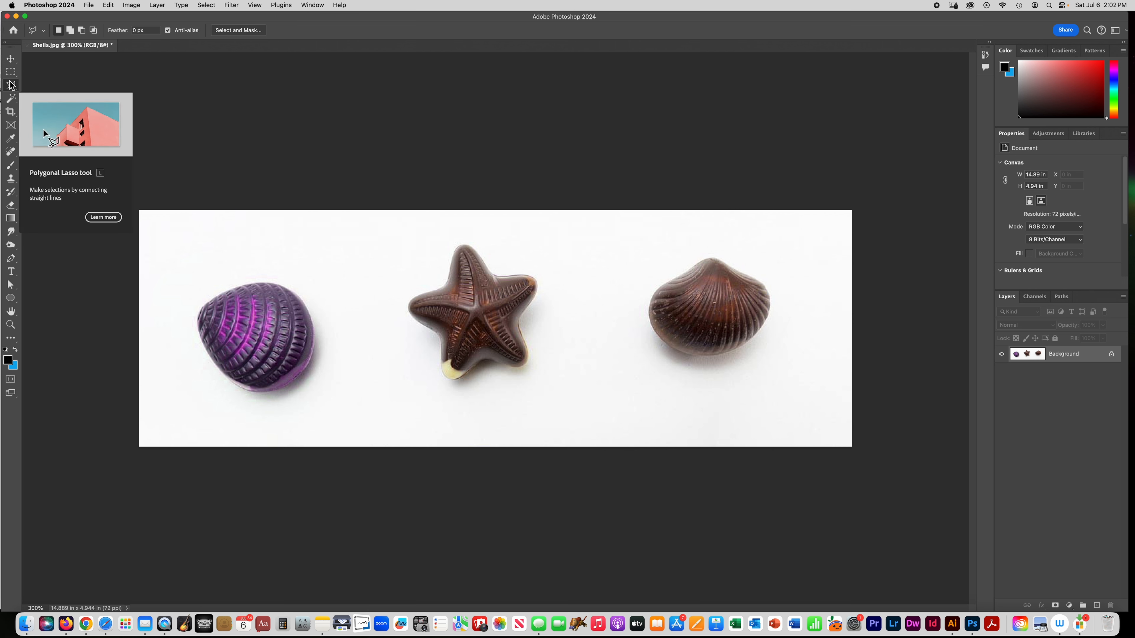
pyautogui.click(501, 234)
pyautogui.click(469, 230)
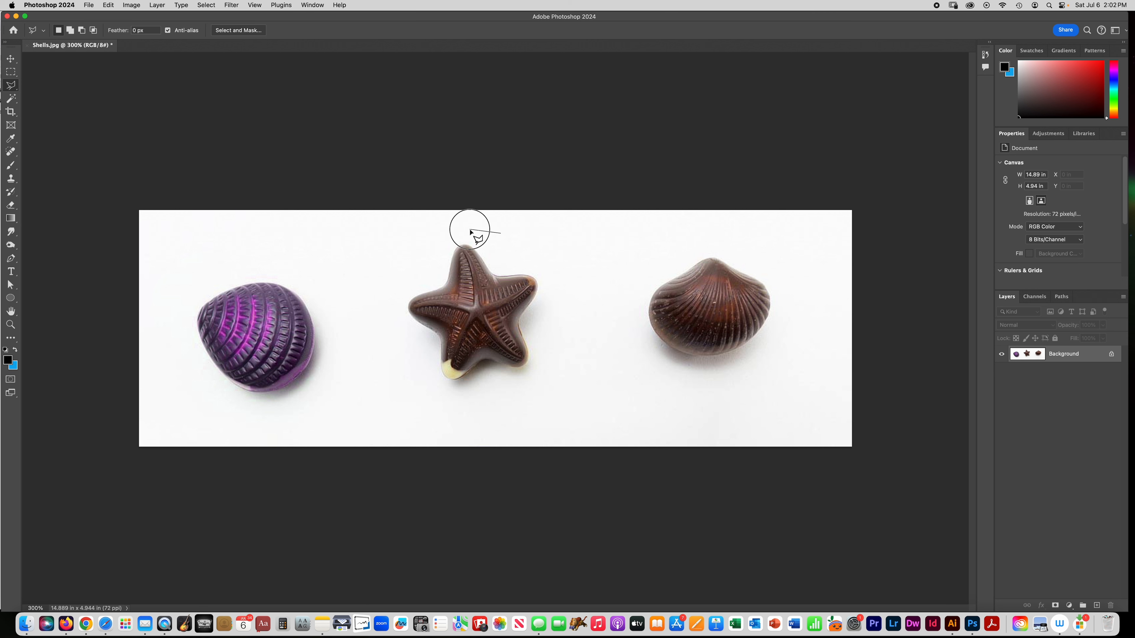
pyautogui.click(417, 255)
pyautogui.click(390, 282)
pyautogui.click(404, 351)
pyautogui.click(441, 410)
pyautogui.click(507, 401)
pyautogui.click(553, 377)
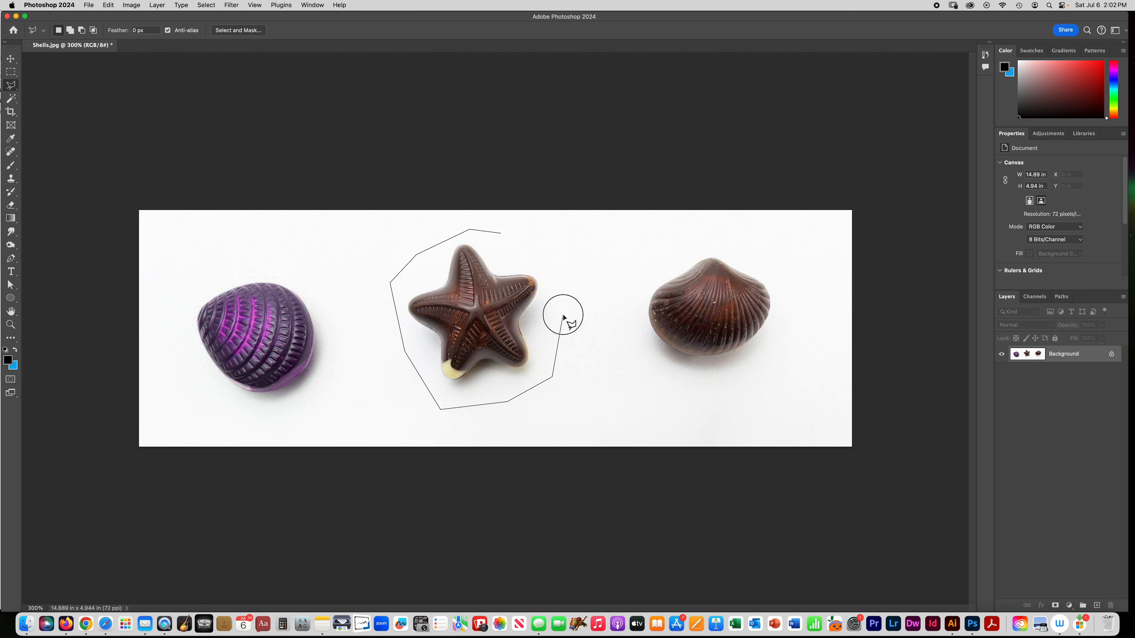
pyautogui.click(562, 313)
pyautogui.click(560, 258)
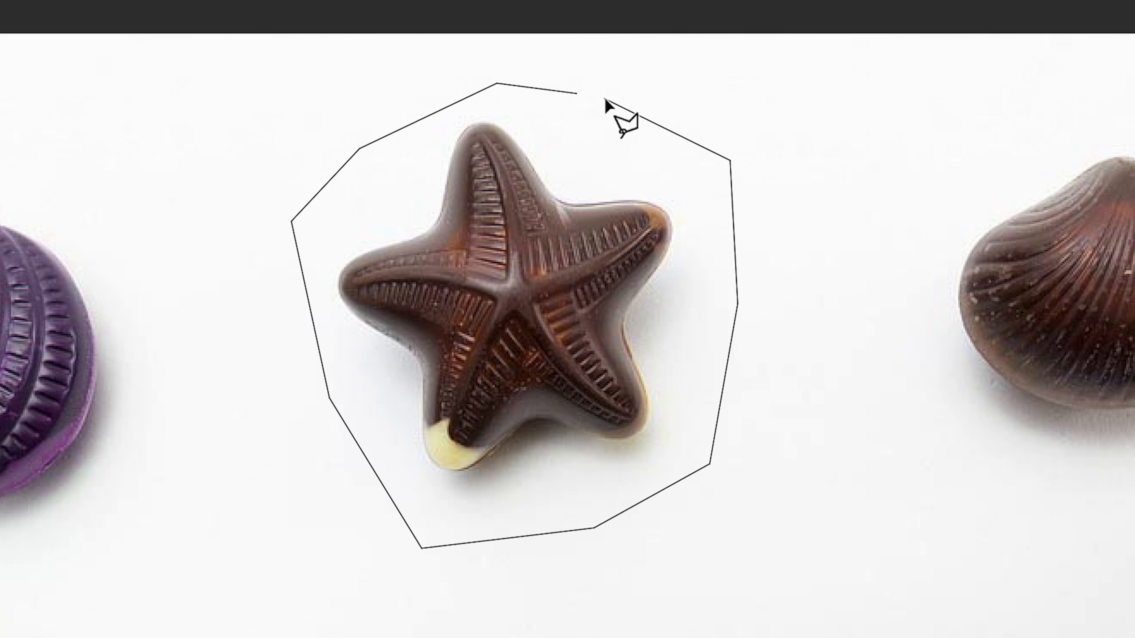
pyautogui.click(580, 95)
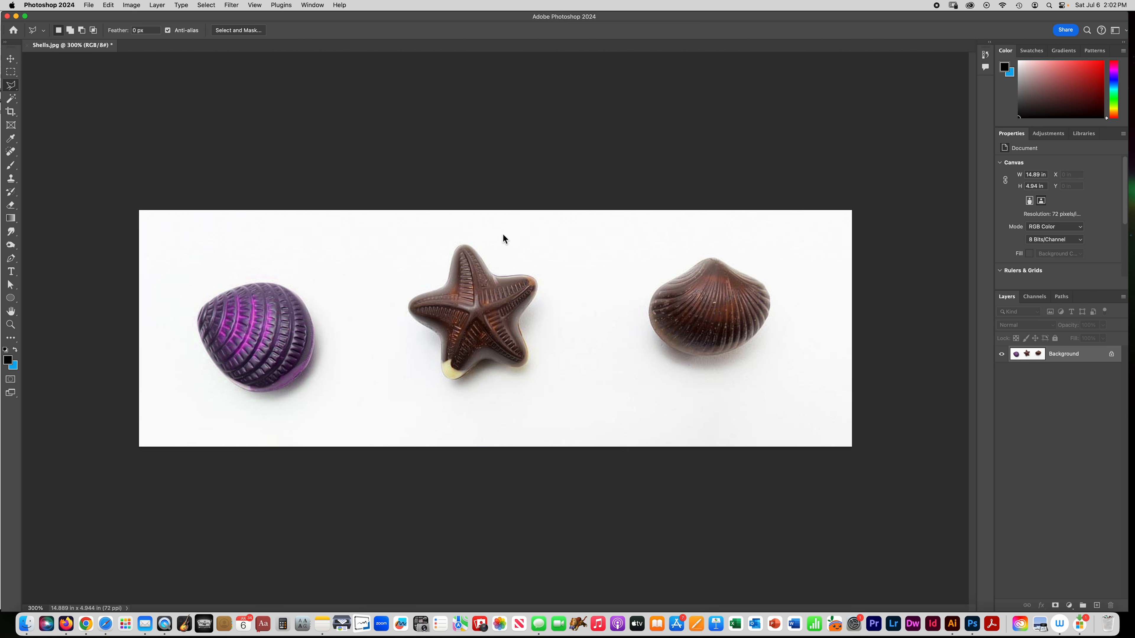
# Start a new polygonal outline above the starfish and run it counterclockwise to below its lower-right arm
pyautogui.click(502, 233)
pyautogui.click(474, 232)
pyautogui.click(430, 239)
pyautogui.click(404, 270)
pyautogui.click(391, 305)
pyautogui.click(418, 376)
pyautogui.click(454, 406)
pyautogui.click(542, 396)
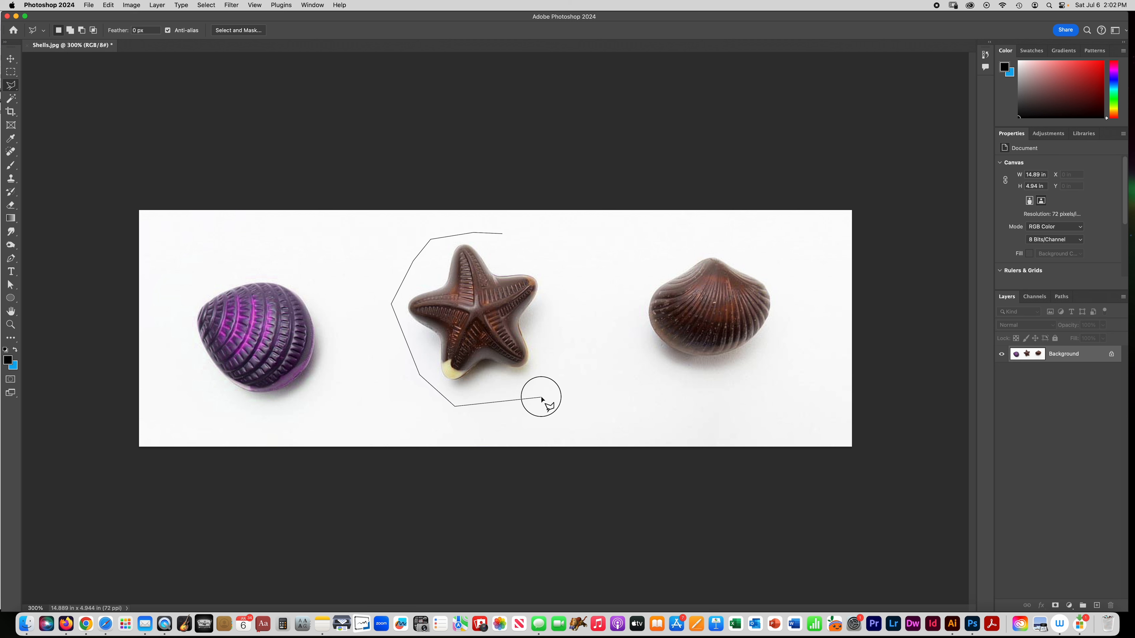
# Try to continue the polygonal outline past its starting point and around the starfish a second time
pyautogui.click(558, 262)
pyautogui.click(515, 236)
pyautogui.click(493, 232)
pyautogui.click(449, 234)
pyautogui.click(434, 245)
pyautogui.click(421, 250)
pyautogui.click(408, 244)
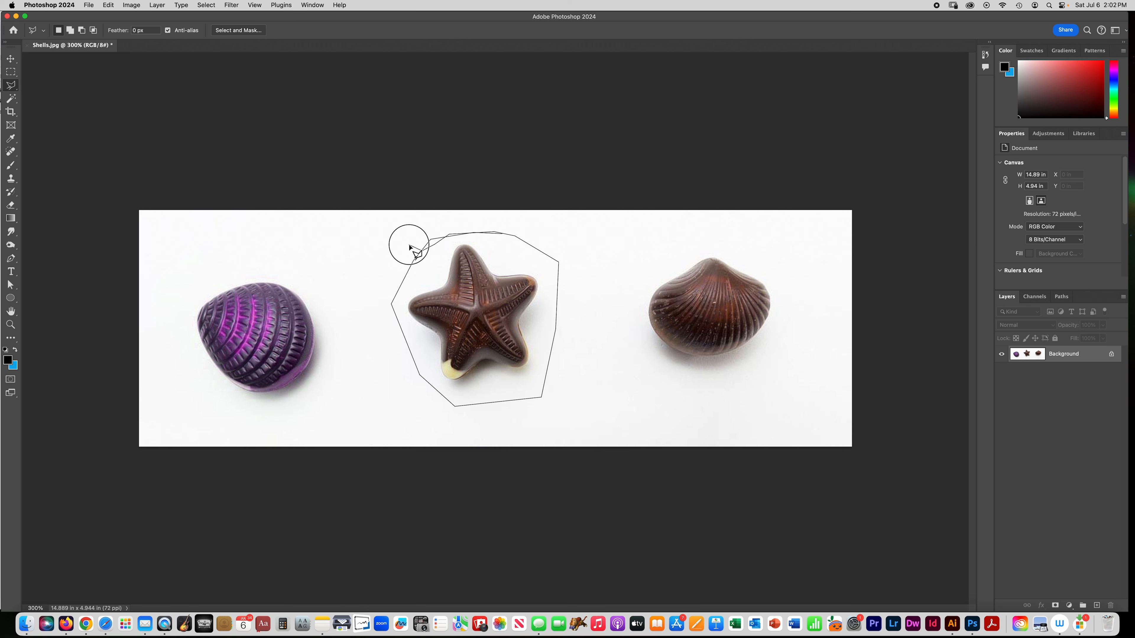
pyautogui.click(498, 231)
pyautogui.click(523, 240)
pyautogui.click(493, 240)
pyautogui.click(495, 231)
pyautogui.click(418, 233)
pyautogui.click(412, 279)
pyautogui.click(392, 298)
pyautogui.click(409, 370)
pyautogui.click(431, 391)
pyautogui.click(470, 401)
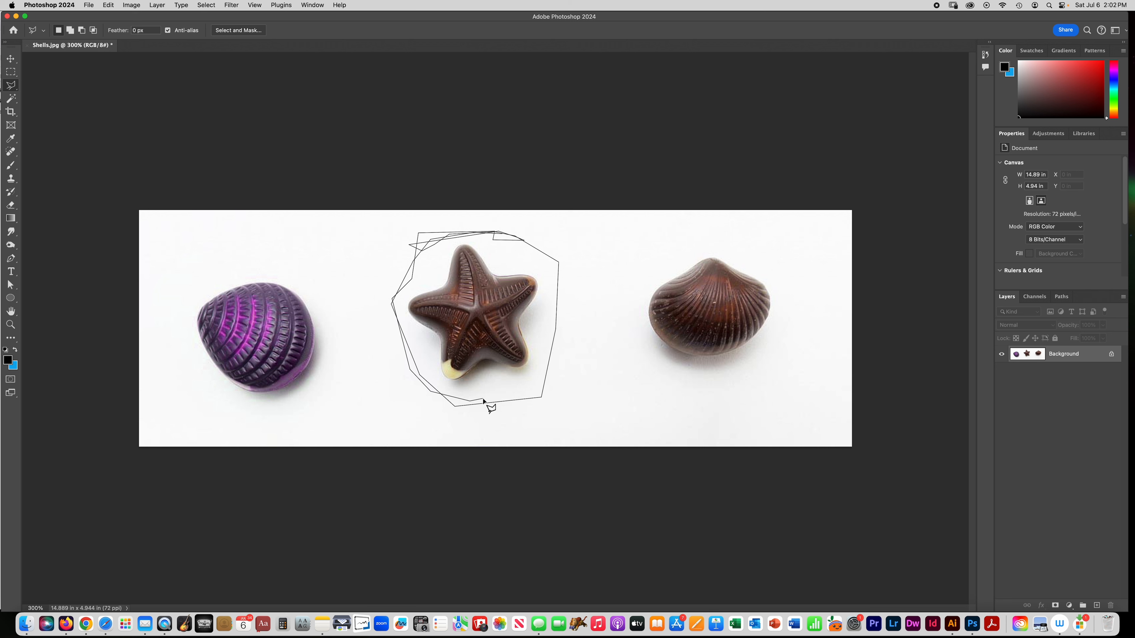
# Remove the surplus polygon points back to the corner below the starfish's lower-right arm
pyautogui.press('BackSpace')
pyautogui.press('BackSpace')
pyautogui.press('BackSpace')
pyautogui.press('BackSpace')
pyautogui.press('BackSpace')
pyautogui.press('BackSpace')
pyautogui.press('BackSpace')
pyautogui.press('BackSpace')
pyautogui.press('BackSpace')
pyautogui.press('BackSpace')
pyautogui.press('BackSpace')
pyautogui.press('BackSpace')
pyautogui.press('BackSpace')
pyautogui.press('BackSpace')
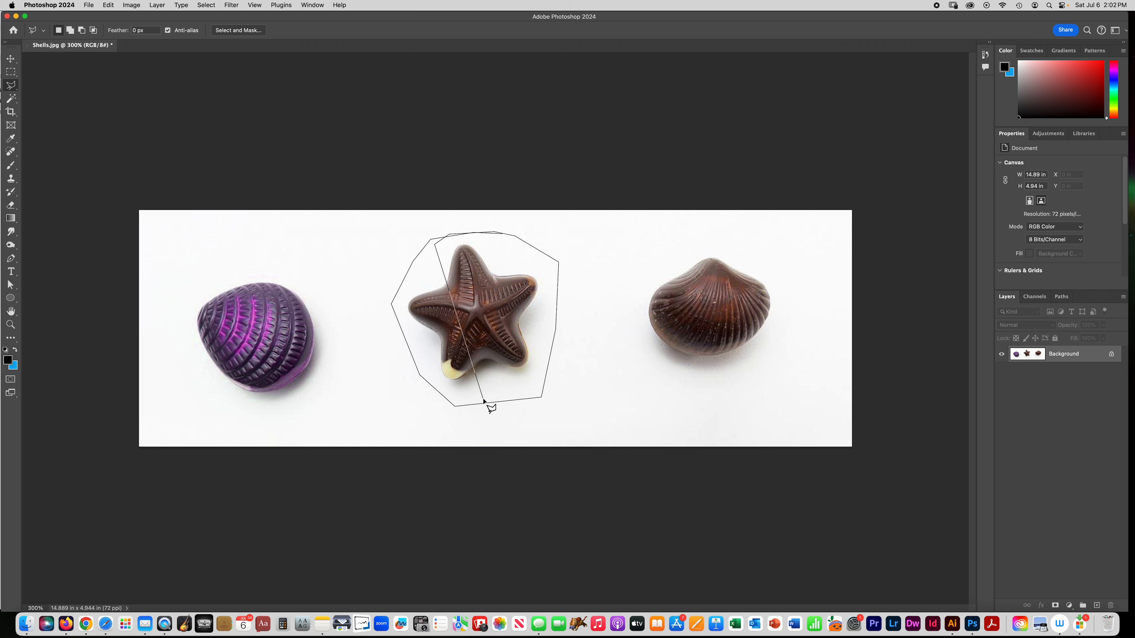
pyautogui.press('BackSpace')
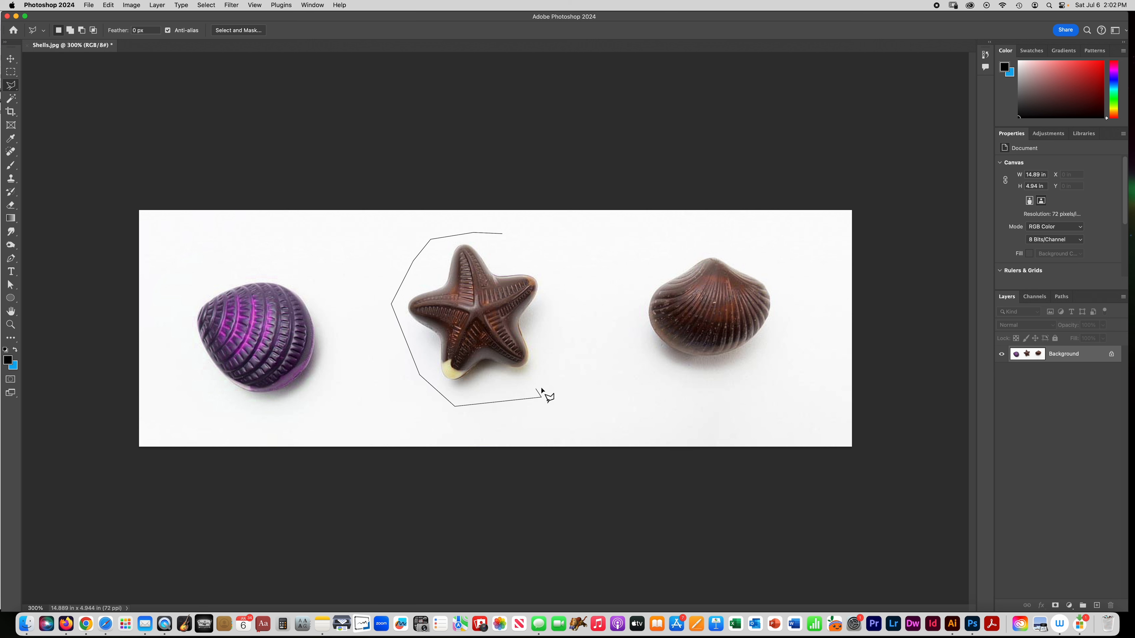
# Continue the polygonal outline up the starfish's right side and close it exactly at its starting point
pyautogui.click(555, 375)
pyautogui.click(568, 304)
pyautogui.click(564, 264)
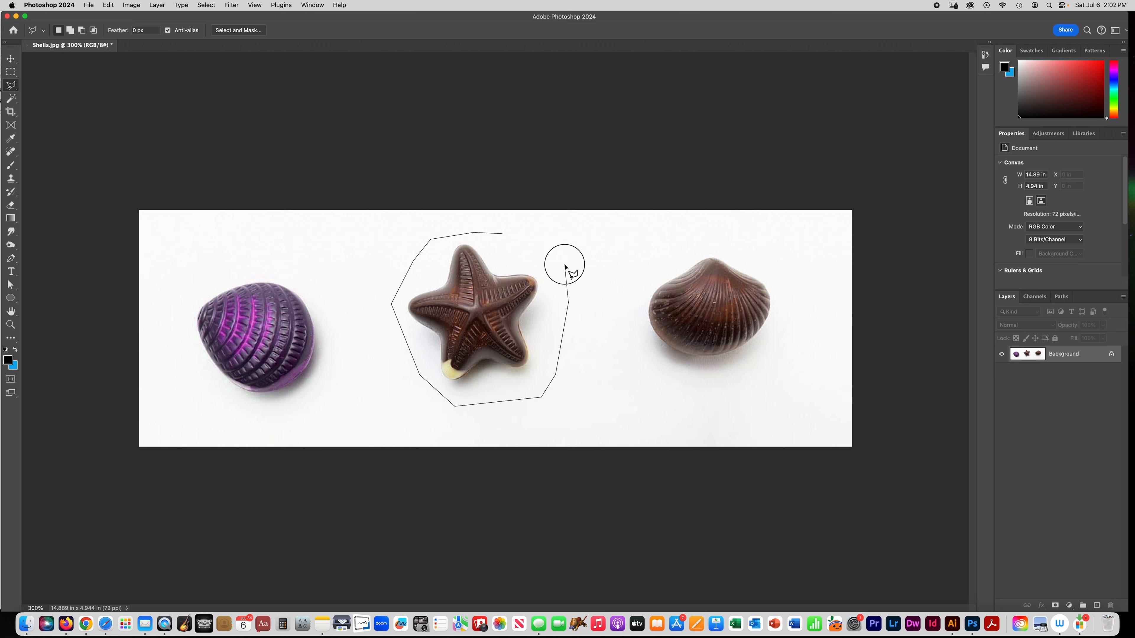
pyautogui.click(539, 239)
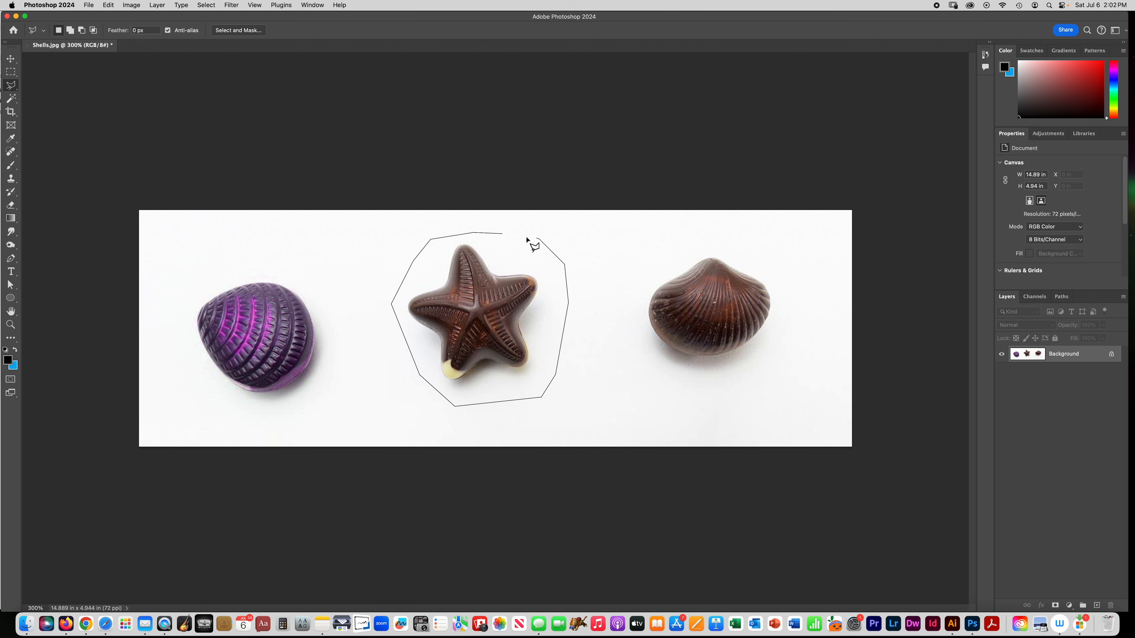
pyautogui.click(504, 234)
# Recolor the selected starfish green by applying a Hue/Saturation adjustment with hue about +74, and deselect it
pyautogui.press('super+u')
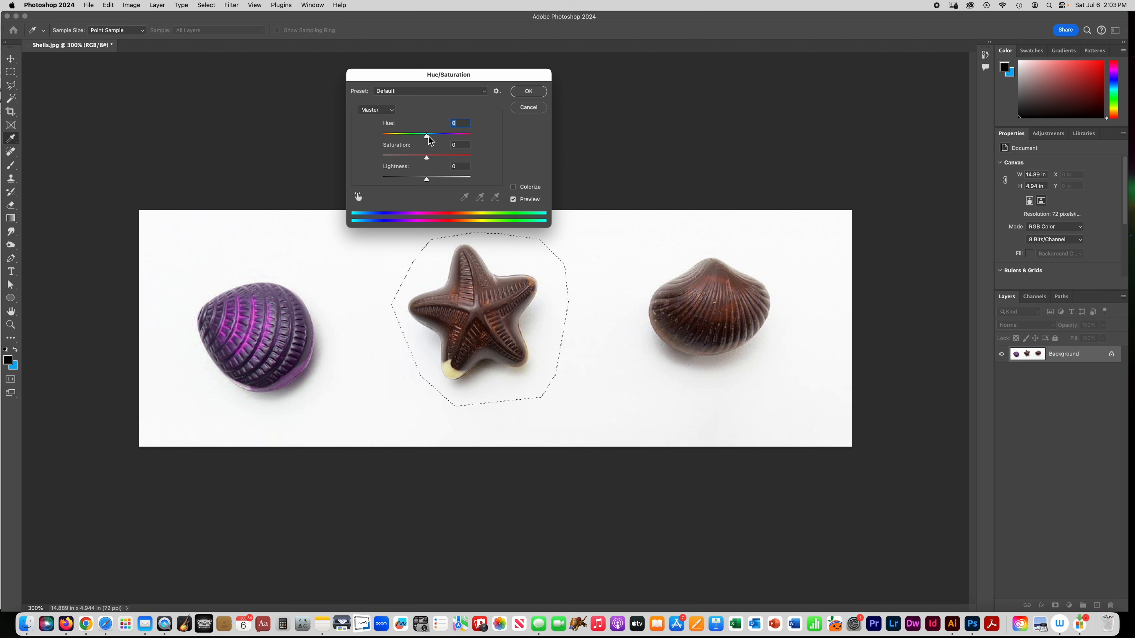
pyautogui.moveTo(427, 134); pyautogui.dragTo(453, 141)
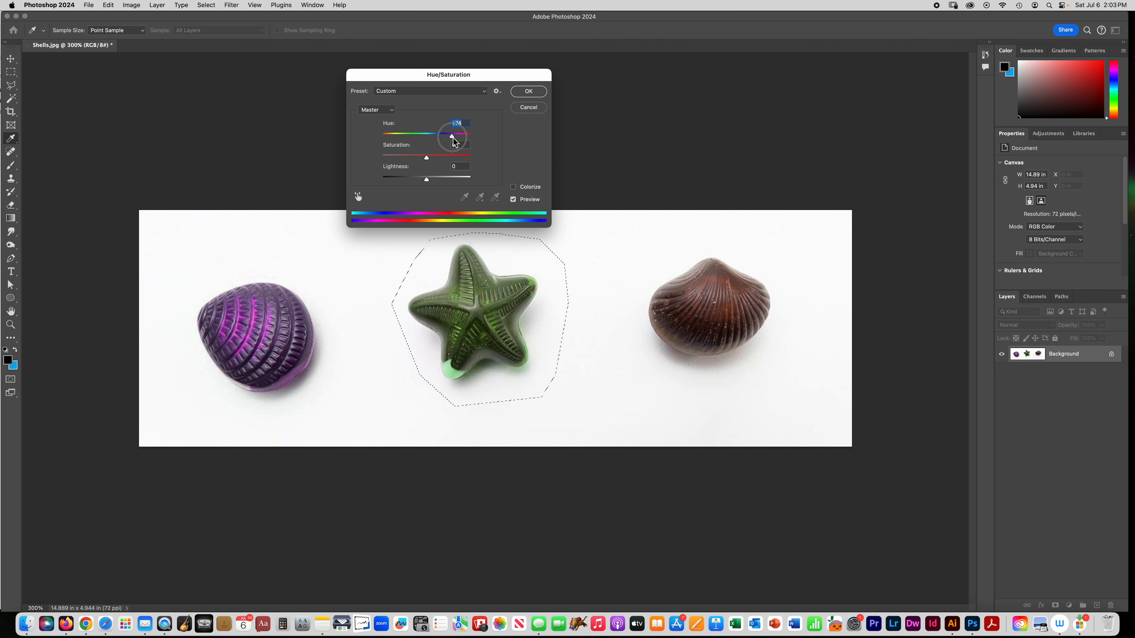
pyautogui.click(528, 91)
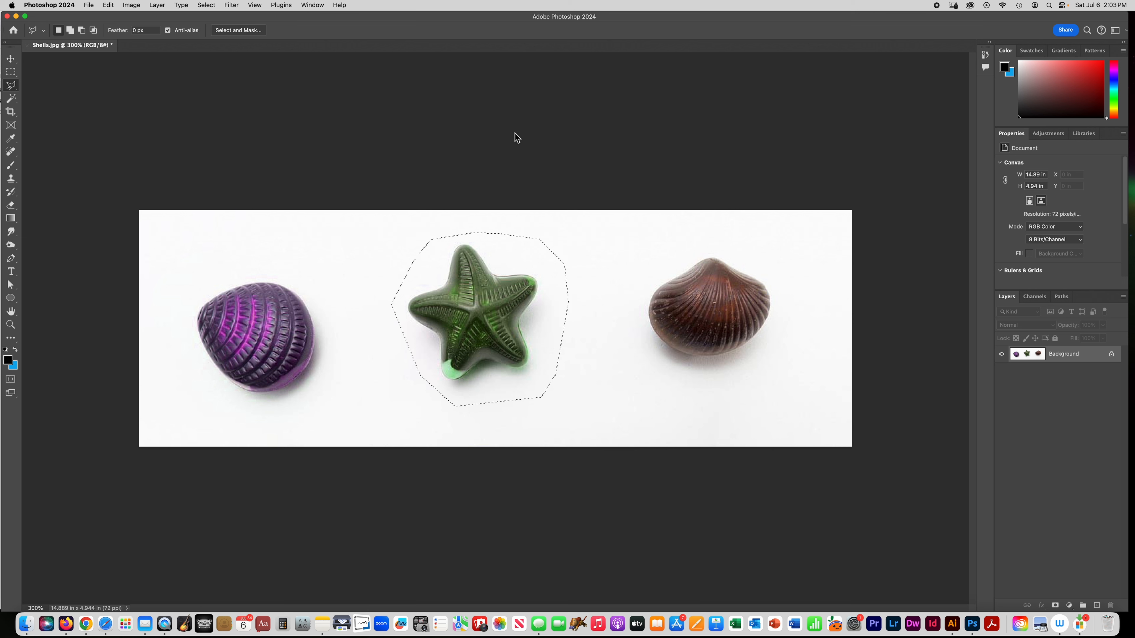
pyautogui.press('super+d')
# Start tracing the edge of the brown scallop shell with the Magnetic Lasso from its upper-left side
pyautogui.rightClick(14, 90)
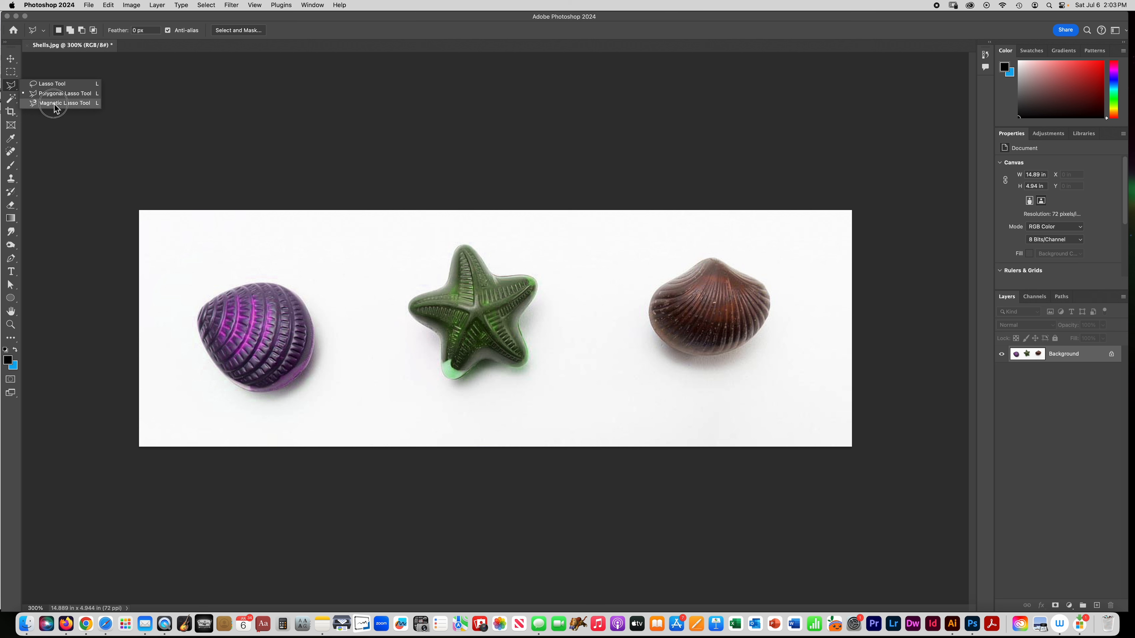
pyautogui.click(72, 102)
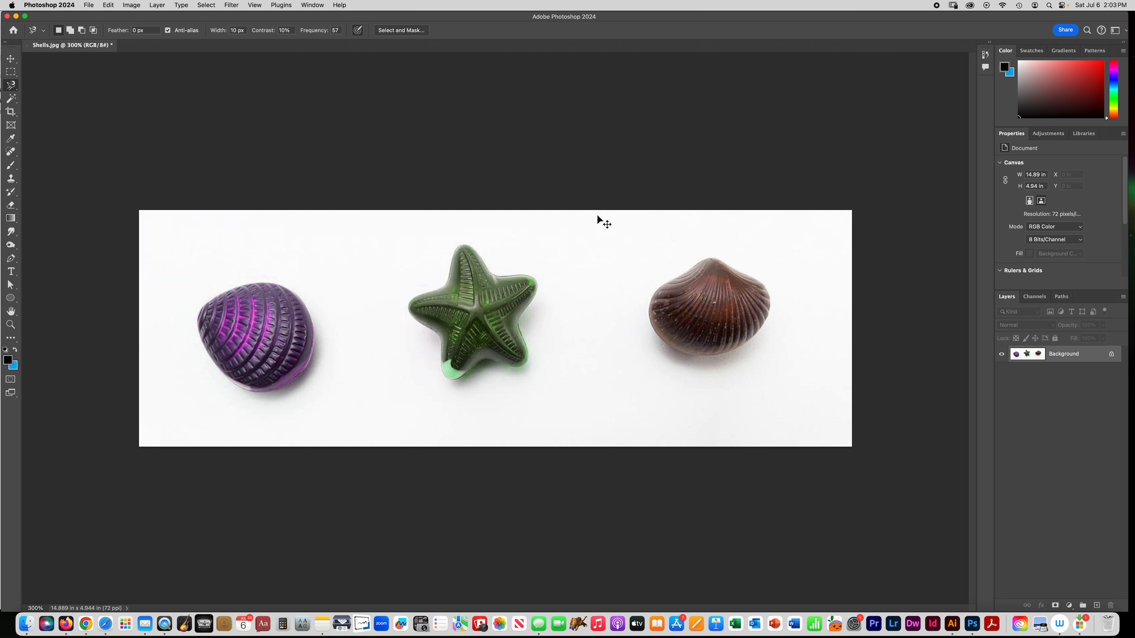
pyautogui.press('super+equal')
pyautogui.press('super+equal')
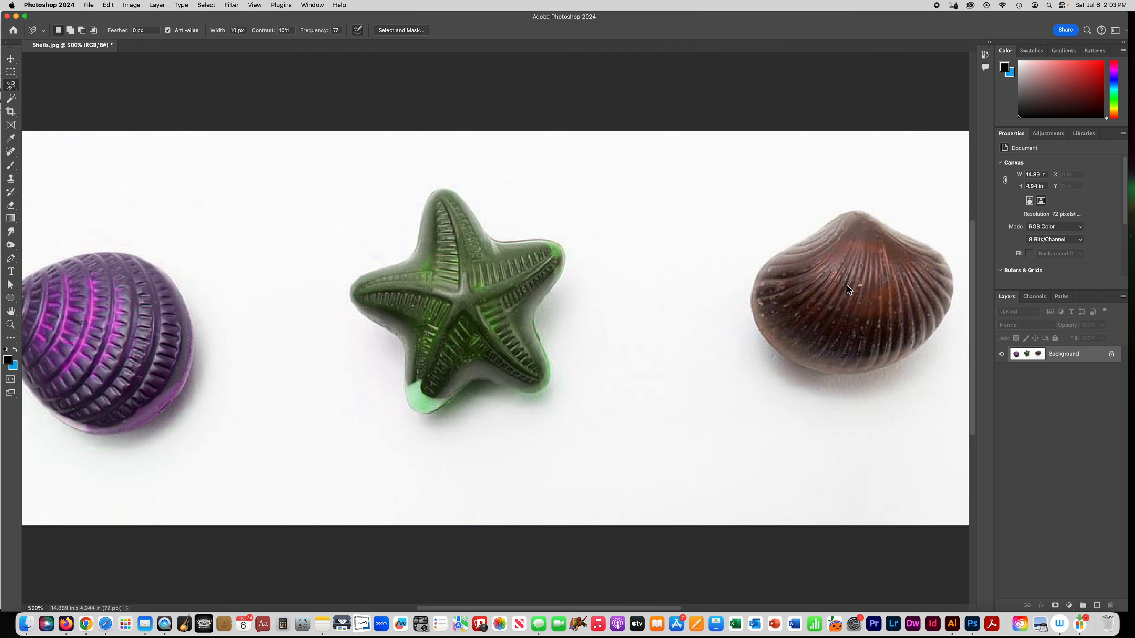
pyautogui.moveTo(851, 286); pyautogui.dragTo(519, 285)
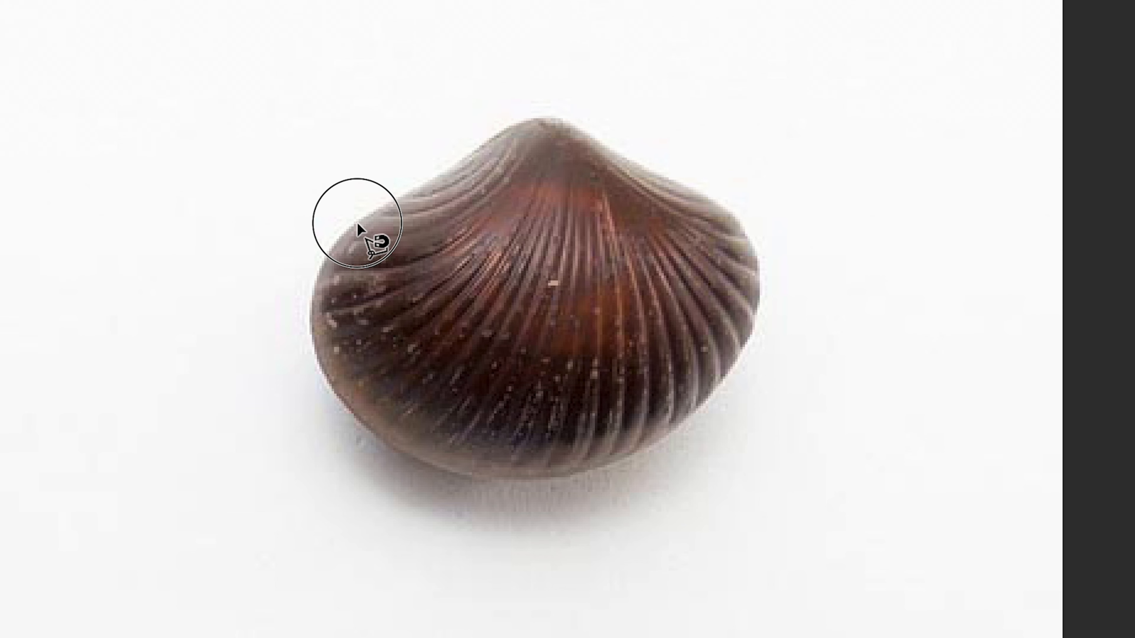
pyautogui.click(351, 223)
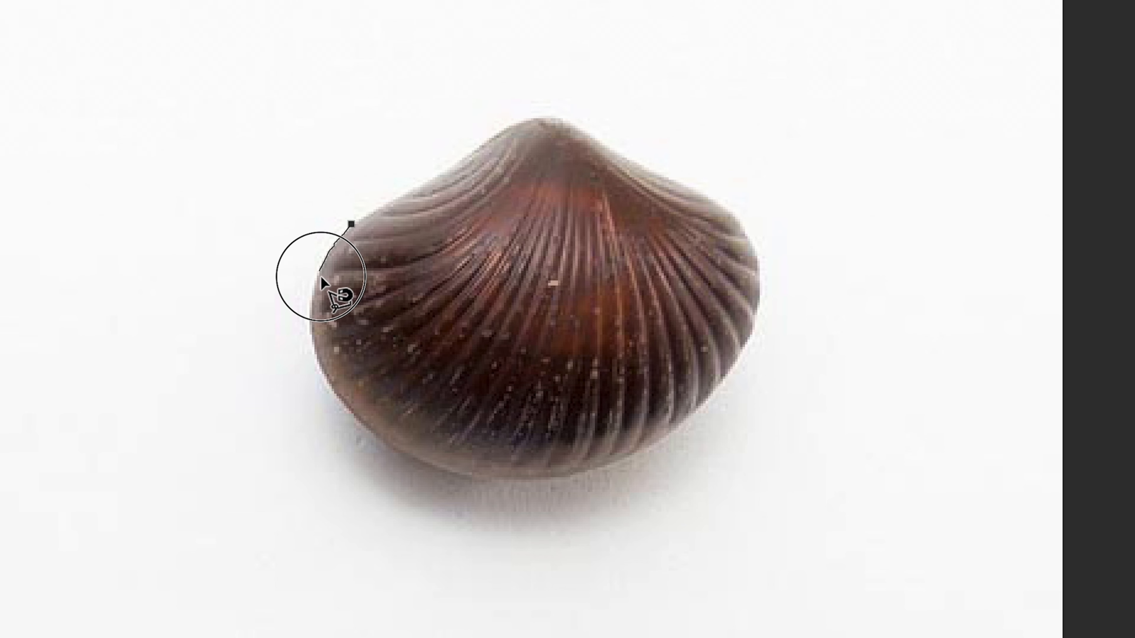